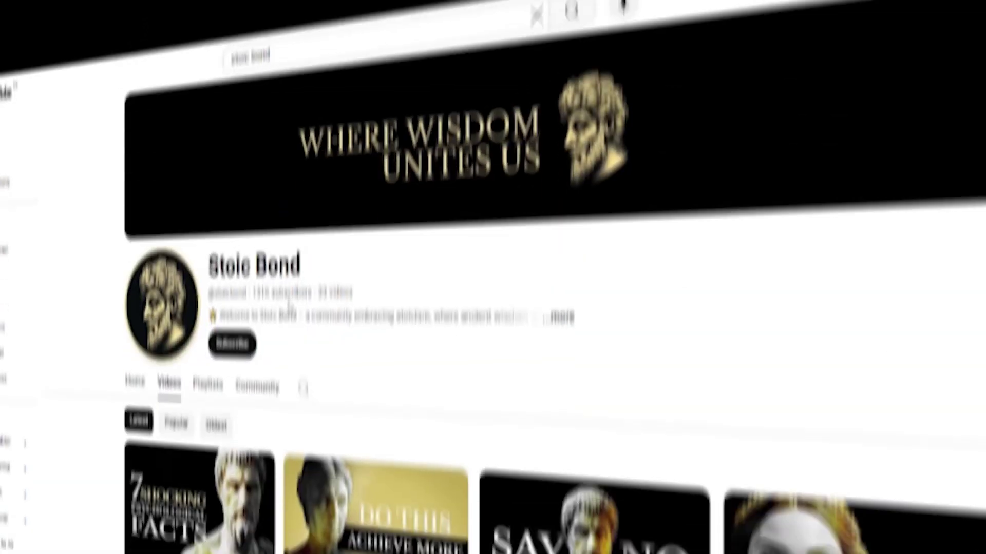
Scroll through the Stoic Bond channel's video grid to browse its uploads.
scroll(259, 348, down, 15)
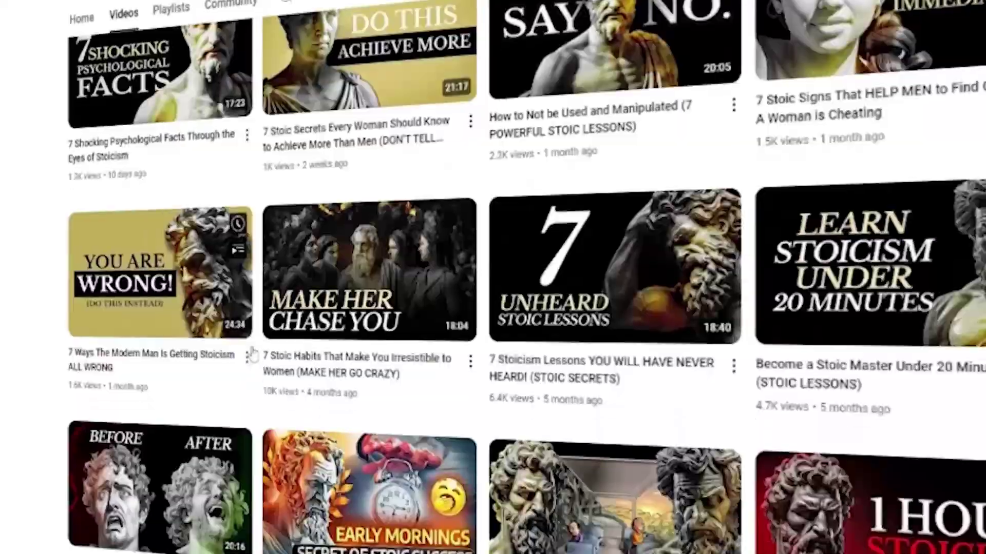
scroll(238, 355, down, 10)
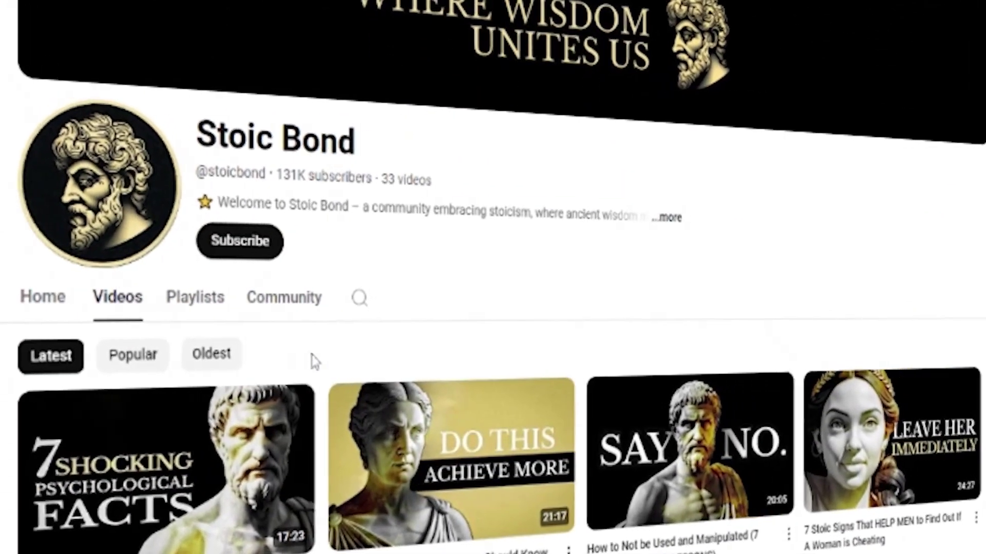
scroll(315, 362, down, 15)
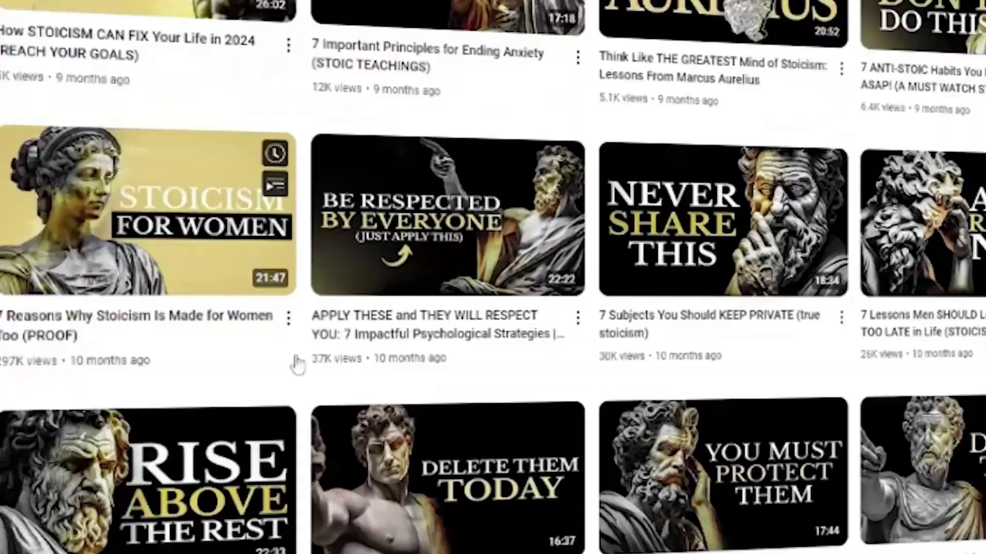
scroll(297, 364, down, 5)
scroll(297, 362, up, 20)
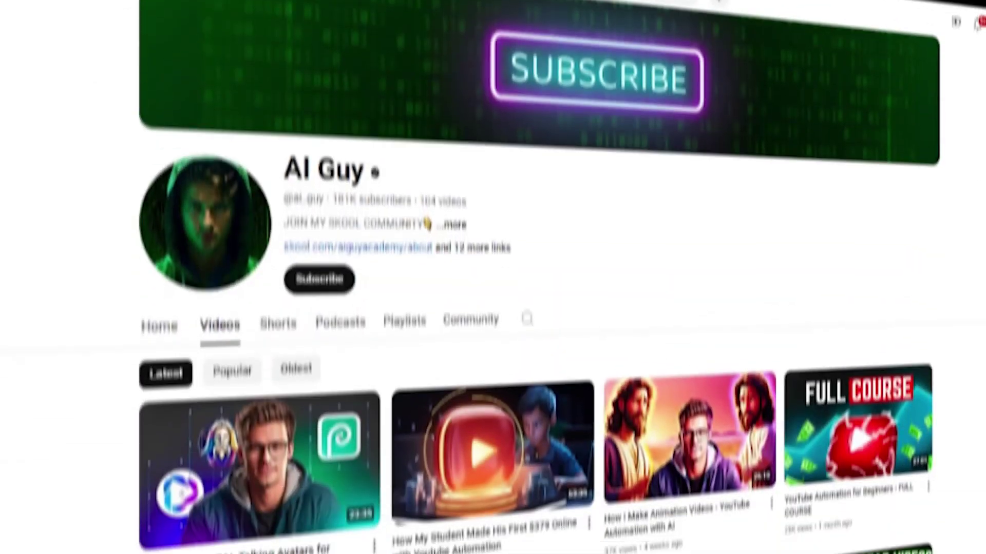
Scroll down through the AI Guy channel's video list.
scroll(698, 188, down, 10)
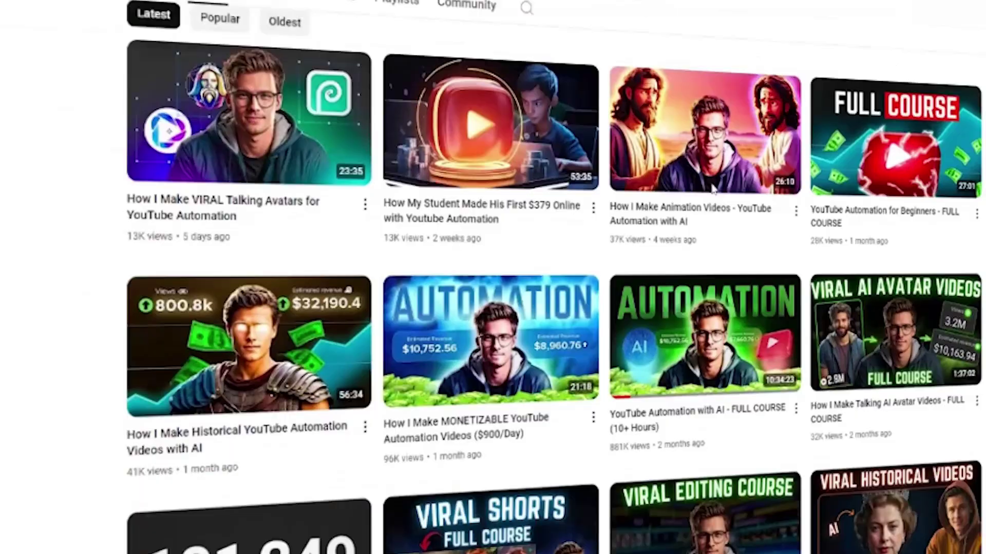
scroll(727, 189, down, 6)
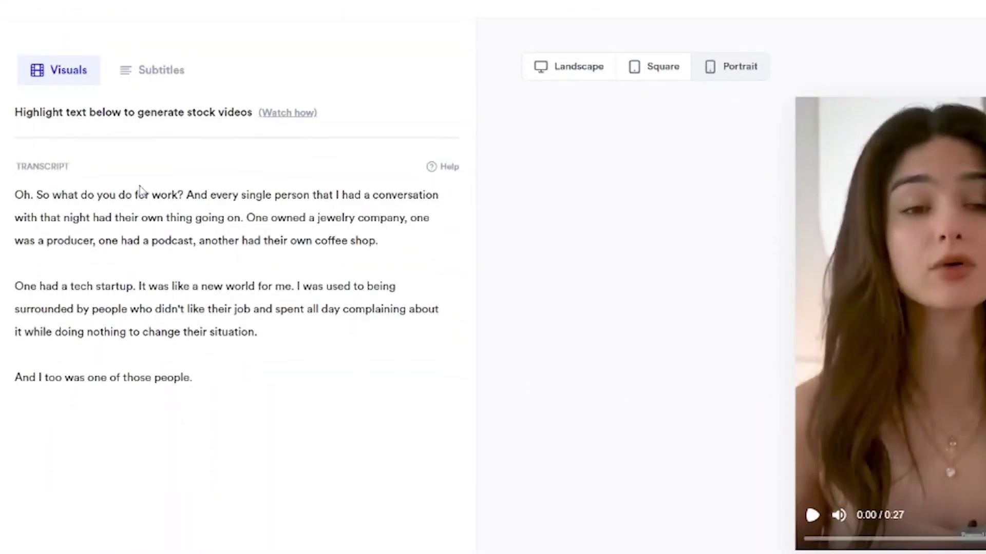
Give the first transcript sentence the portrait laptop clip from the 'busy' stock results.
drag(15, 194, 111, 218)
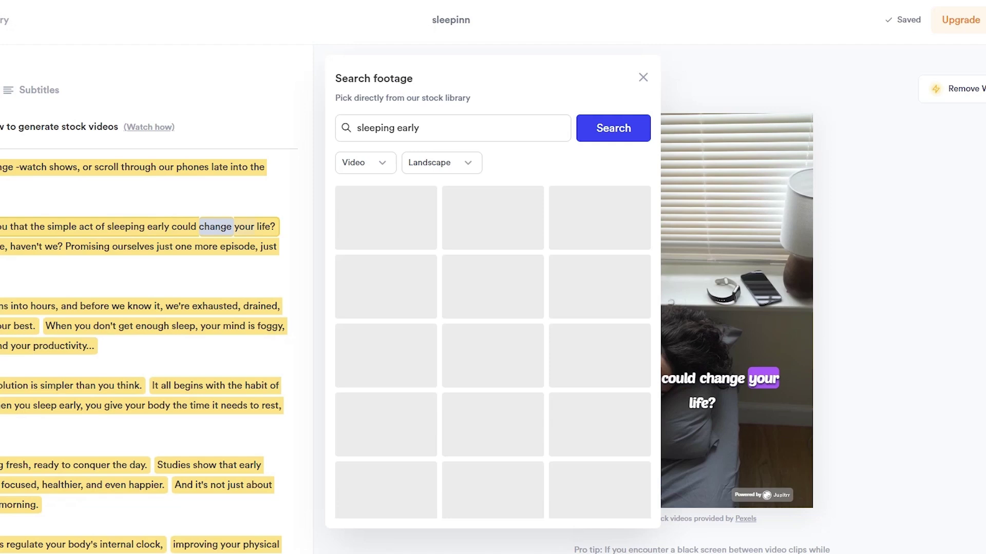
scroll(493, 355, down, 4)
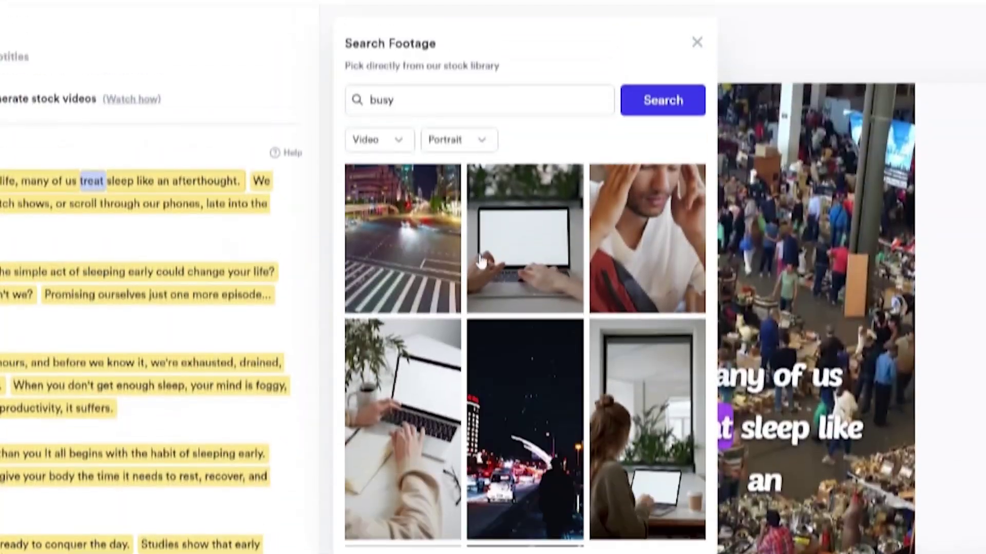
scroll(503, 329, down, 5)
click(420, 293)
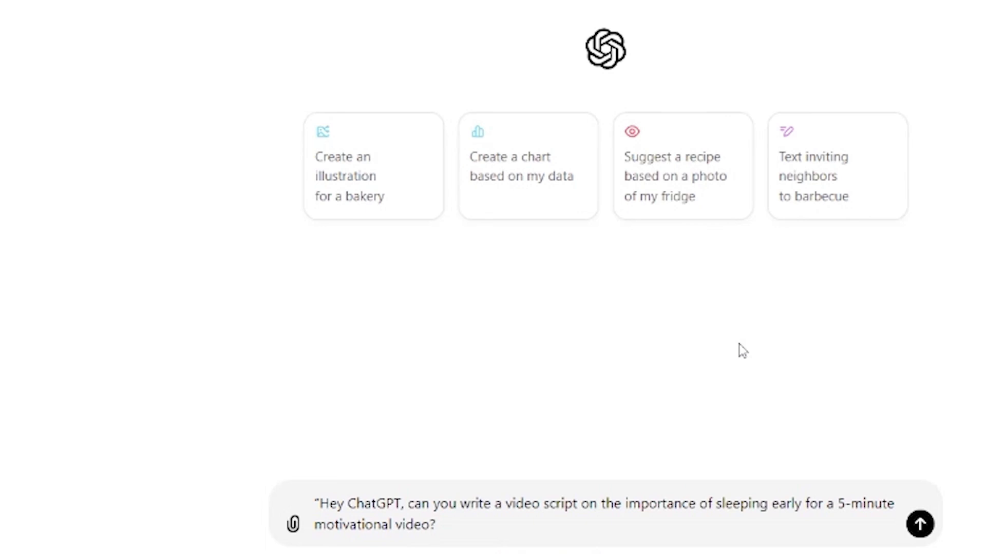
Send the 5-minute sleeping-early script request and scroll to the end of the reply.
key(Return)
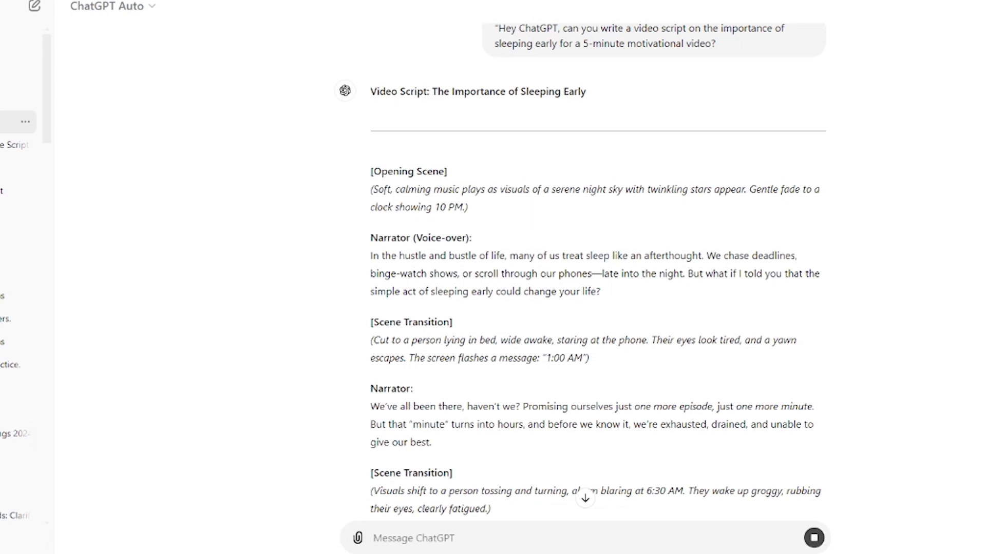
scroll(645, 362, down, 15)
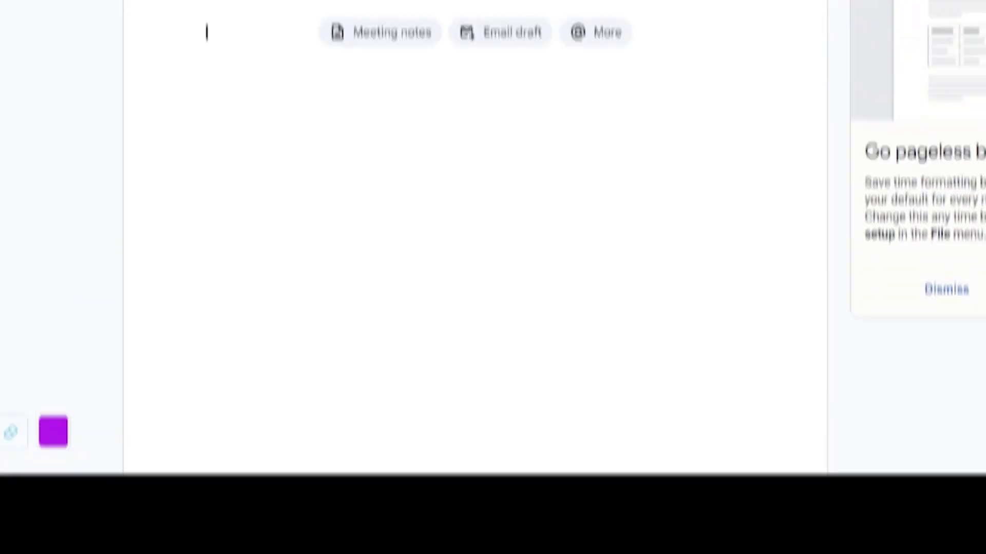
Paste the ChatGPT script into the document and delete its opening scene lines.
key(ctrl+v)
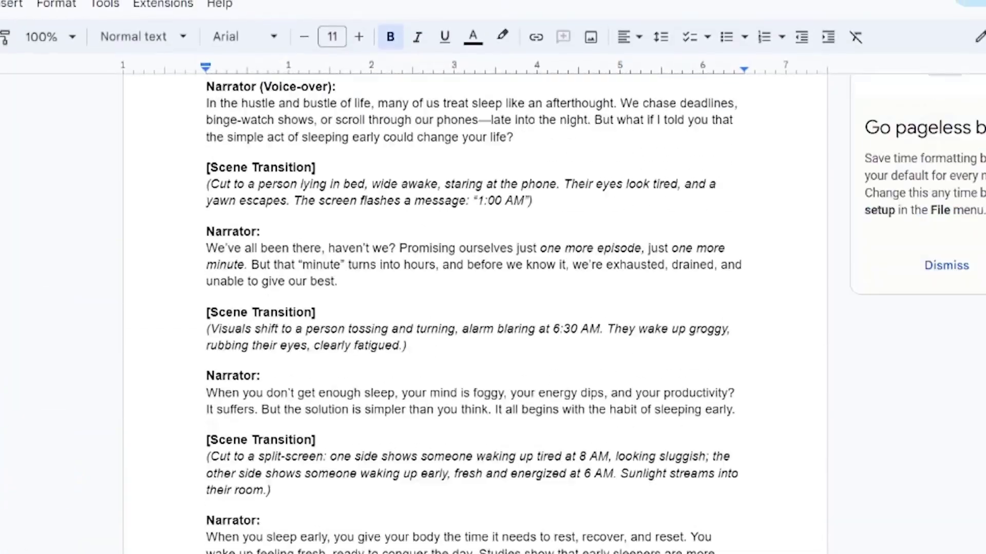
key(ctrl+Home)
key(shift+Down)
key(shift+Down)
key(shift+Down)
key(BackSpace)
Delete the next five scene-transition blocks along with their narrator labels.
key(Down)
key(Down)
key(Down)
key(Down)
key(shift+Down)
key(shift+Down)
key(shift+Down)
key(shift+Down)
key(BackSpace)
key(Down)
key(Down)
key(Down)
key(Down)
key(shift+Down)
key(shift+Down)
key(shift+Down)
key(shift+Down)
key(BackSpace)
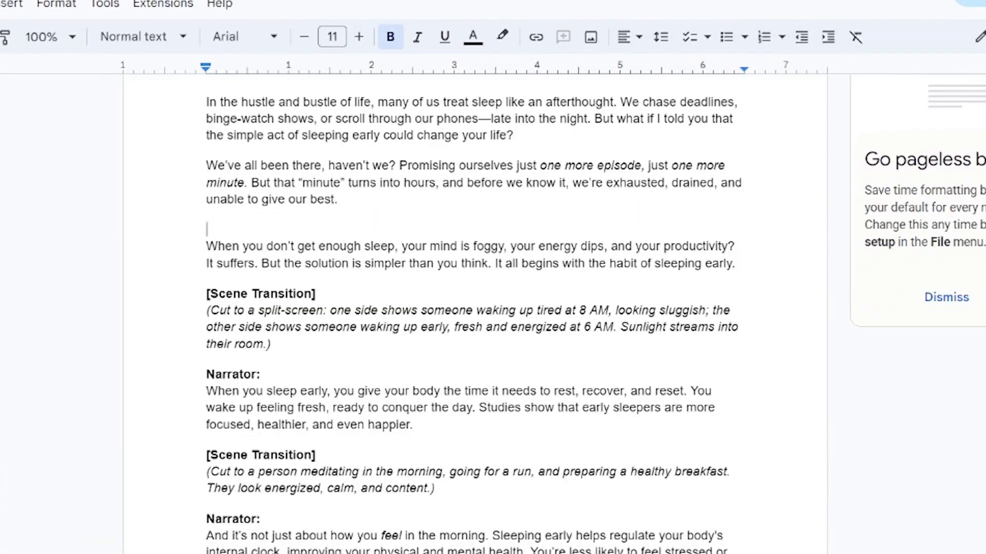
key(Down)
key(Down)
key(Down)
key(shift+Down)
key(shift+Down)
key(shift+Down)
key(shift+Down)
key(shift+Down)
key(BackSpace)
key(Down)
key(Down)
key(Down)
key(Down)
key(shift+Down)
key(shift+Down)
key(shift+Down)
key(shift+Down)
key(BackSpace)
key(Down)
key(Down)
key(Down)
key(Down)
key(shift+Down)
key(shift+Down)
key(shift+Down)
key(shift+Down)
key(BackSpace)
Delete the remaining scene-transition blocks and narrator labels through the last one.
key(Down)
key(Down)
key(Down)
key(shift+Down)
key(shift+Down)
key(shift+Down)
key(shift+Down)
key(BackSpace)
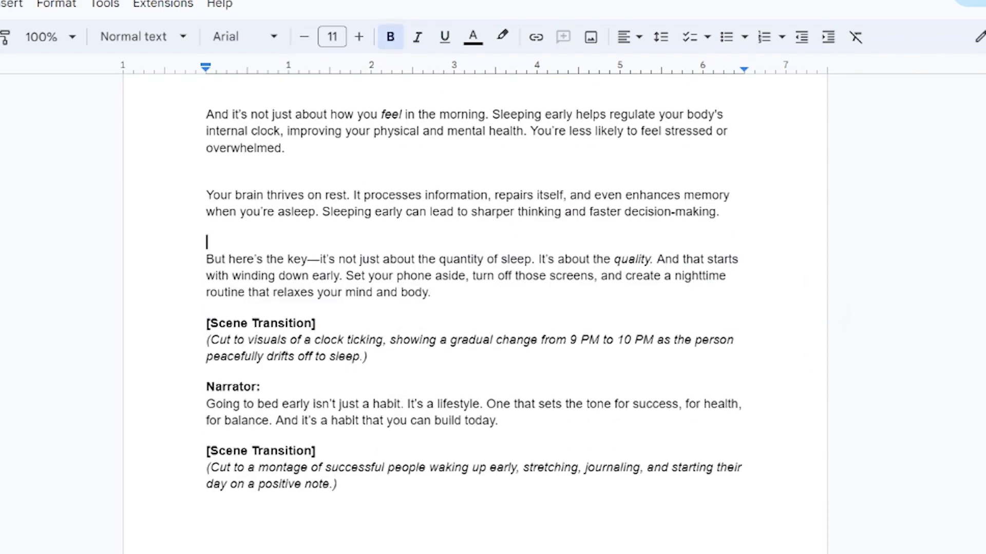
key(Down)
key(Down)
key(Down)
key(Down)
key(shift+Down)
key(shift+Down)
key(shift+Down)
key(shift+Down)
key(BackSpace)
key(Down)
key(Down)
key(Down)
key(shift+Down)
key(shift+Down)
key(shift+Down)
key(shift+Down)
key(BackSpace)
key(Down)
key(Down)
key(Down)
key(Down)
key(shift+Down)
key(shift+Down)
key(shift+Down)
key(shift+Down)
key(shift+Down)
key(BackSpace)
key(Down)
key(Down)
key(shift+Down)
key(shift+Down)
key(shift+Down)
key(shift+Down)
Remove the closing scene and its narrator label, then select all remaining narration.
key(BackSpace)
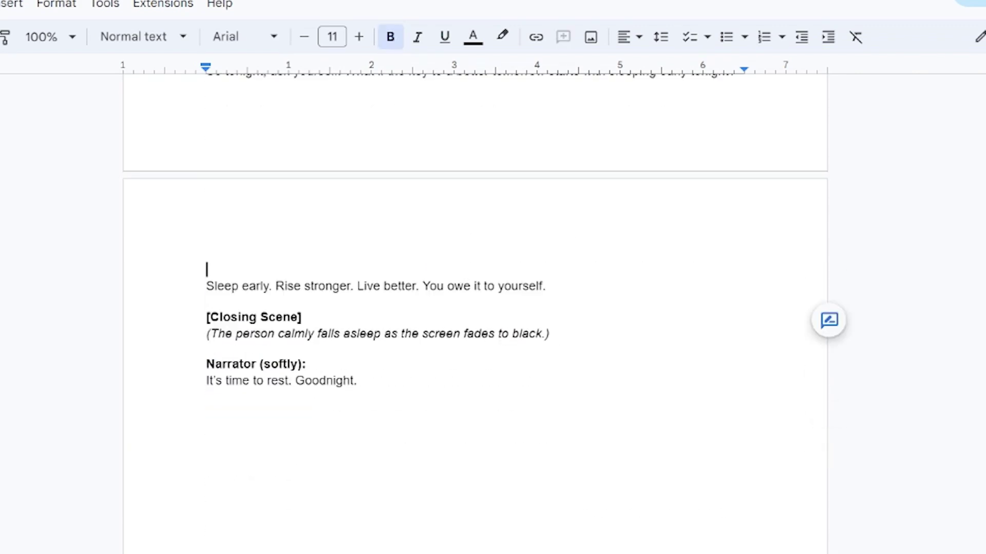
key(shift+Down)
key(shift+Down)
key(shift+Down)
key(shift+Down)
key(BackSpace)
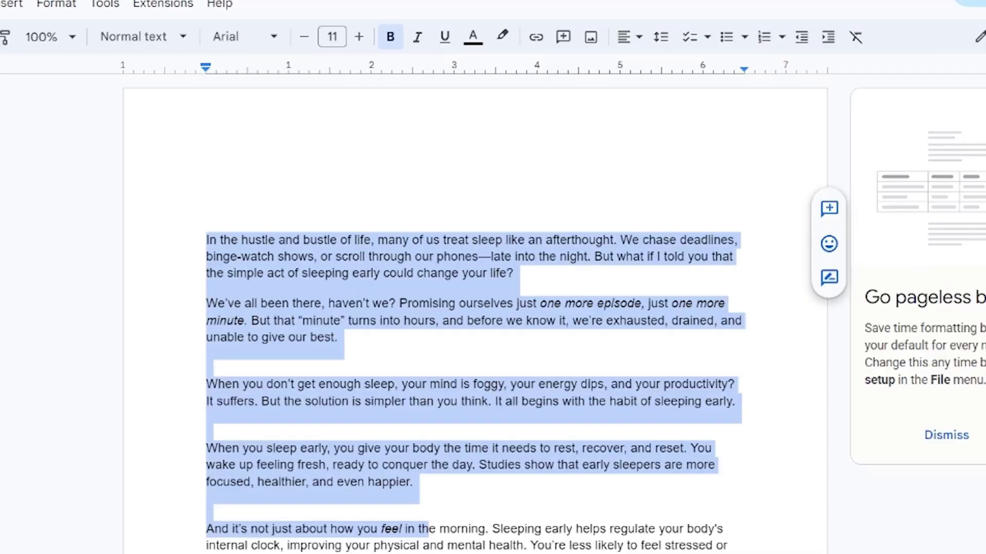
key(ctrl+shift+End)
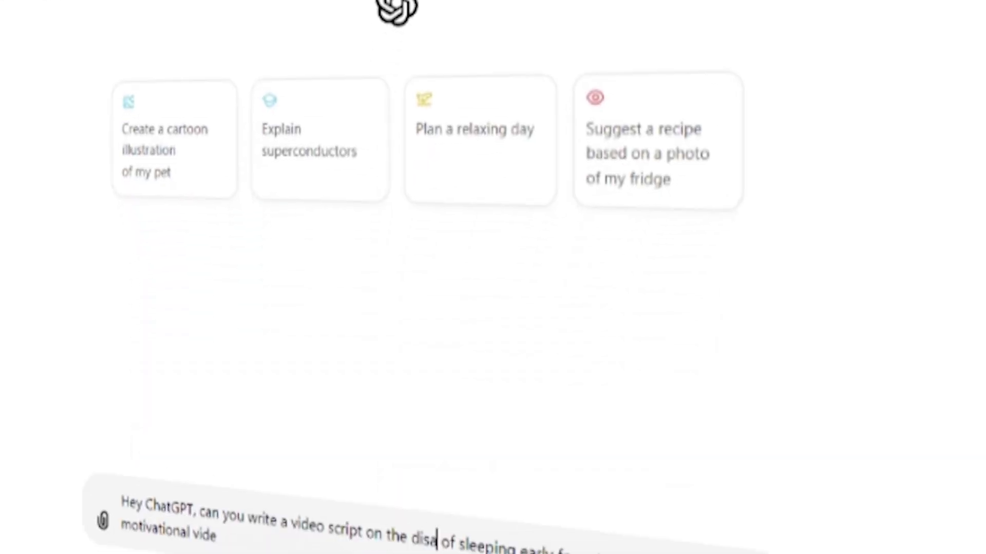
Finish the disadvantages prompt, change 'early' to 'late', and send the script request.
text(advantages of sleeping early for a 5-)
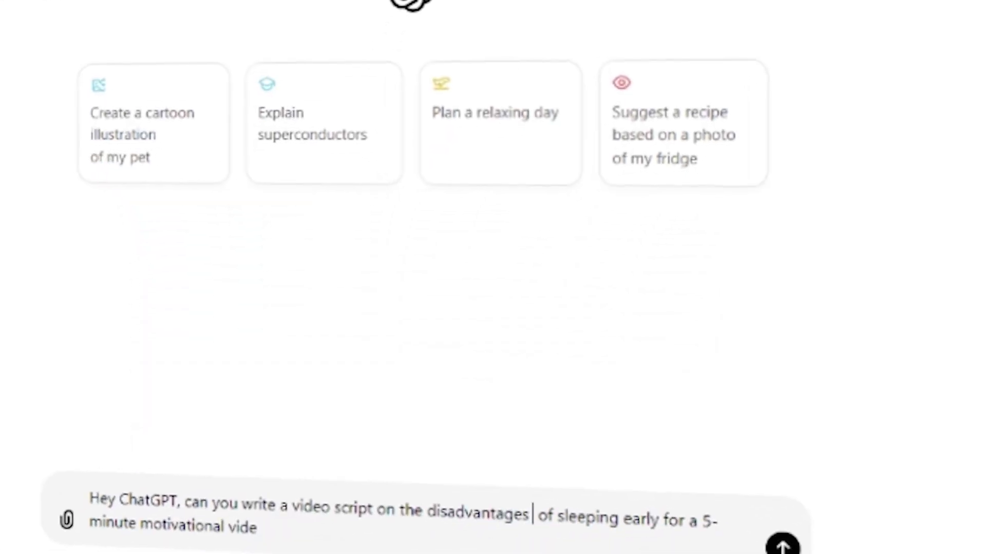
drag(615, 506, 635, 506)
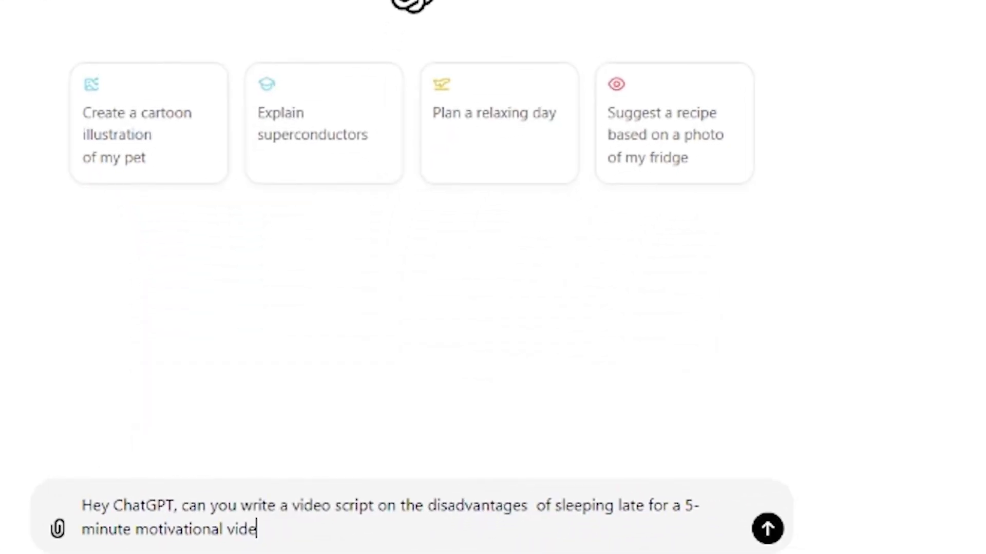
key(Return)
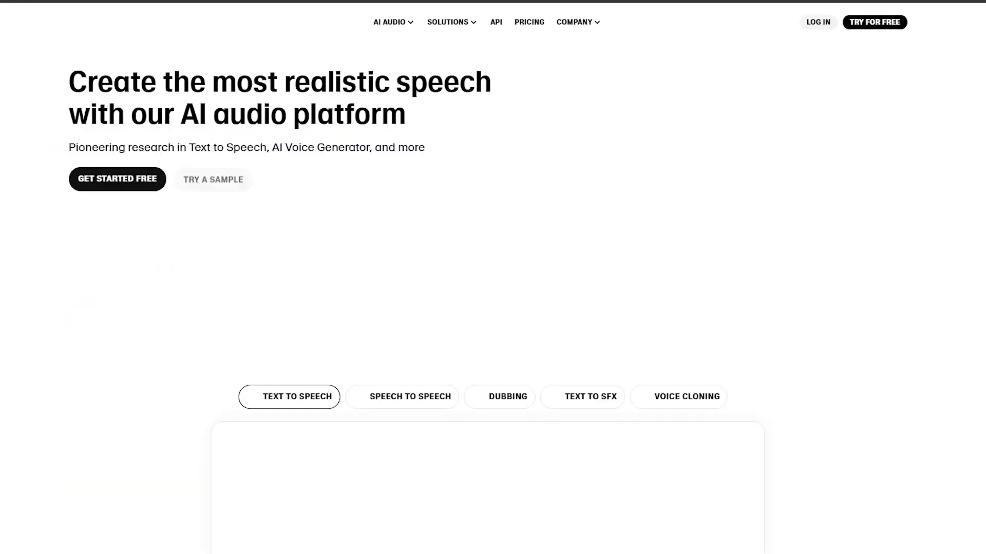
Scroll the ElevenLabs homepage, then search Google for 'open ai text to speech'.
scroll(493, 278, down, 15)
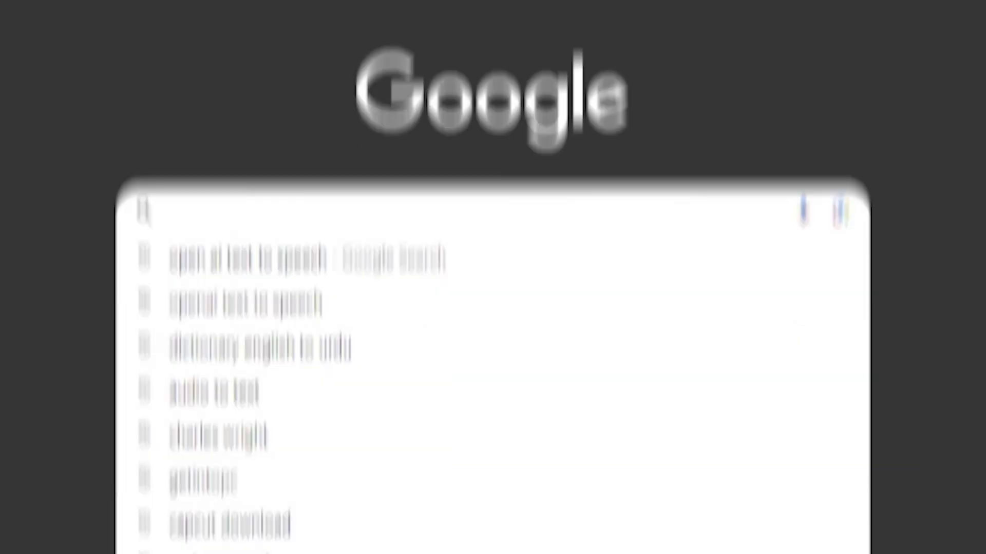
text(open ai te)
key(Return)
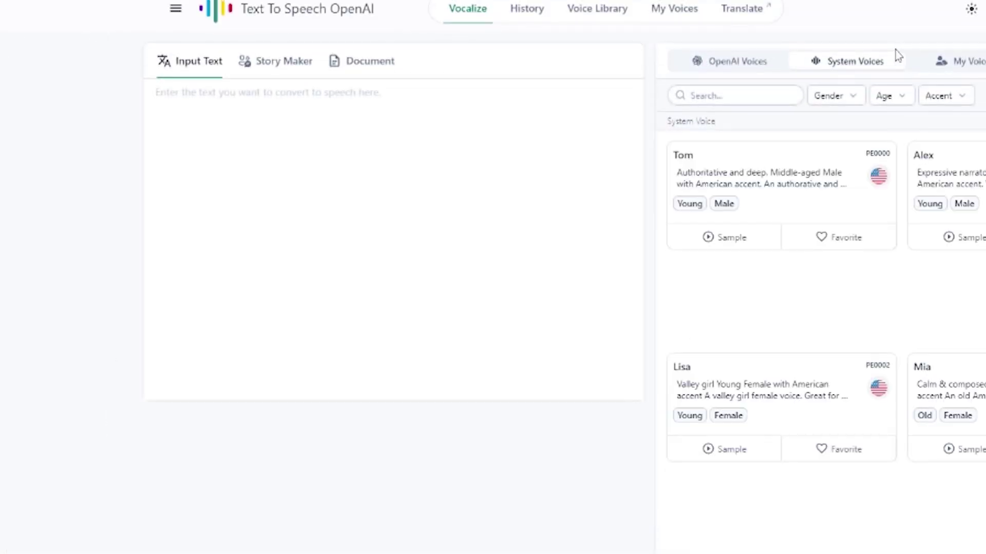
Scroll through the System Voices cards to find a narrator voice.
scroll(814, 354, down, 15)
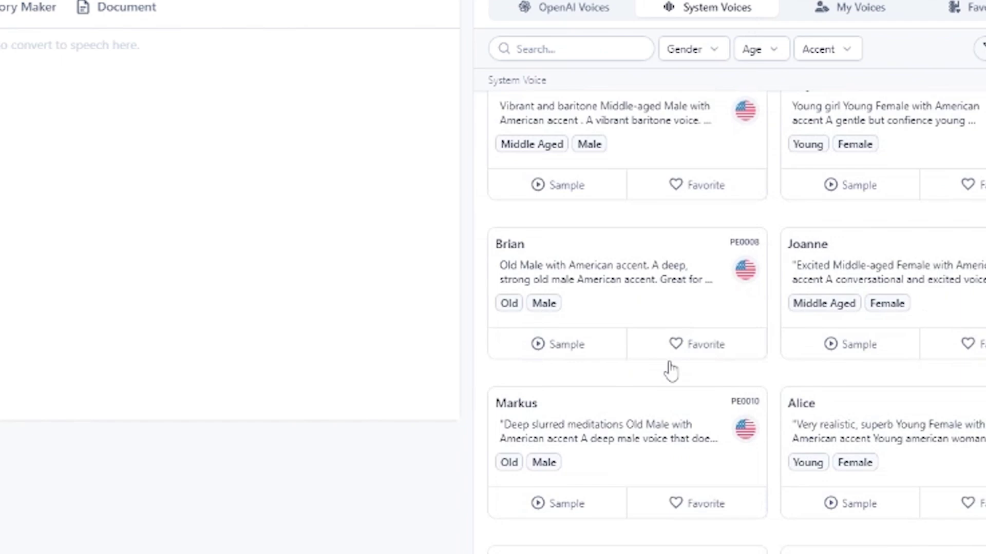
scroll(673, 379, down, 10)
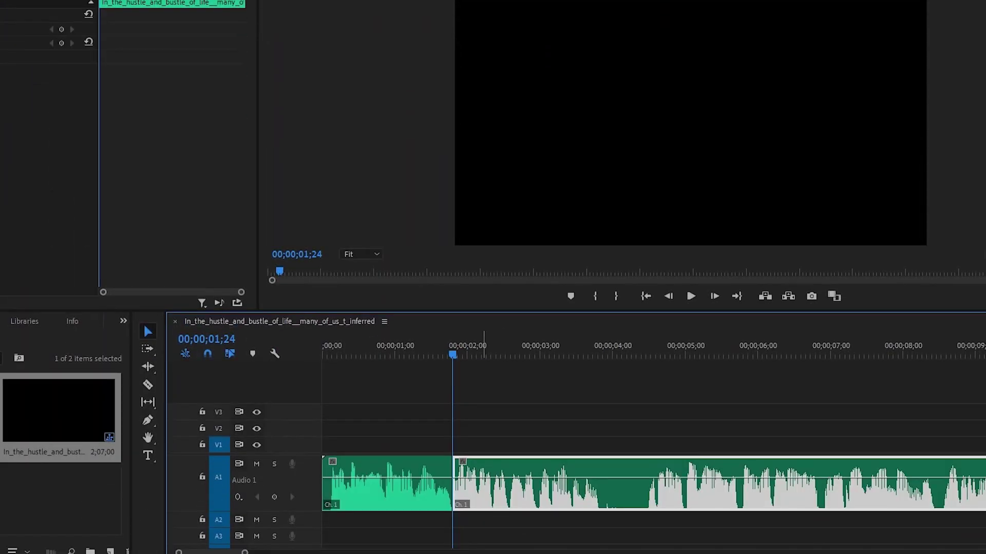
Play the voiceover and ripple-trim four silent pauses out of it.
key(space)
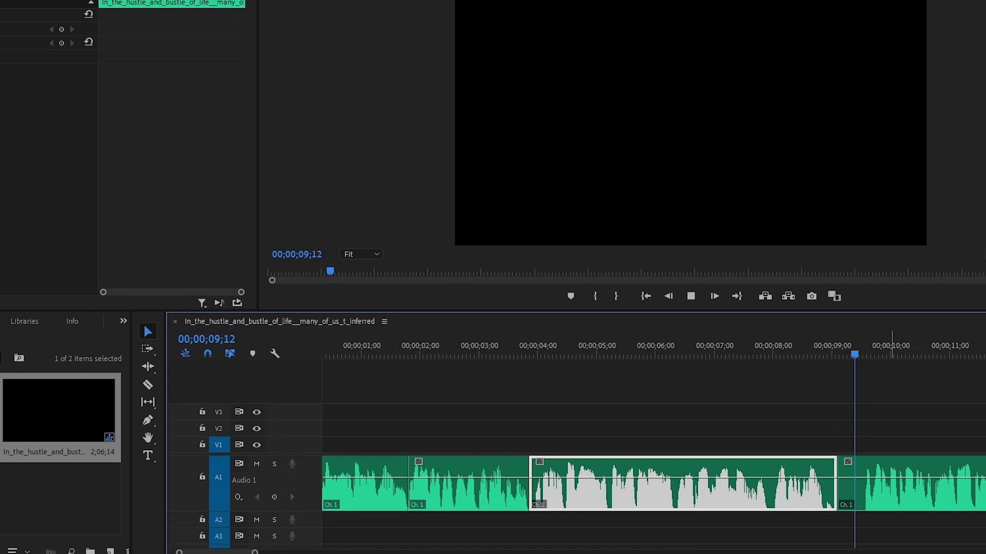
key(space)
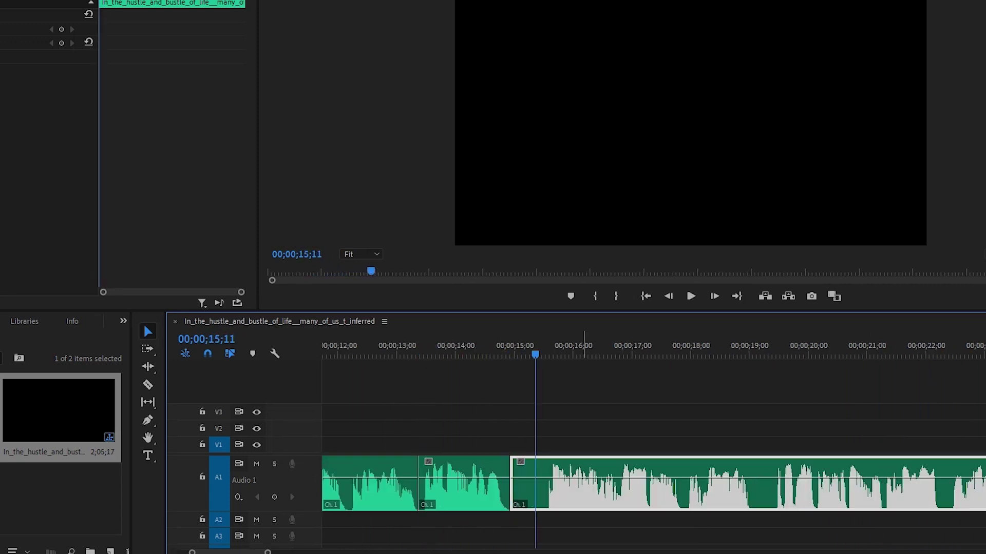
key(q)
key(space)
key(q)
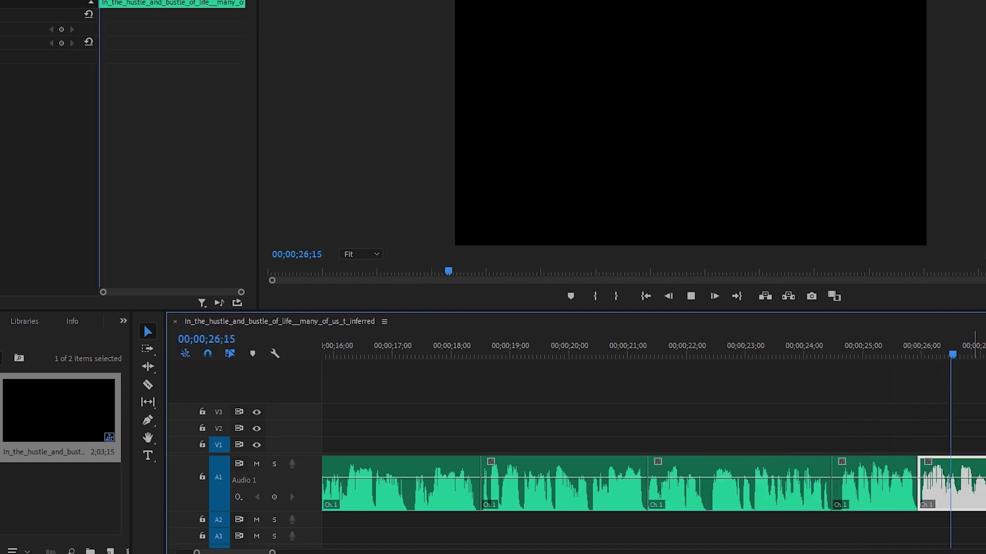
key(q)
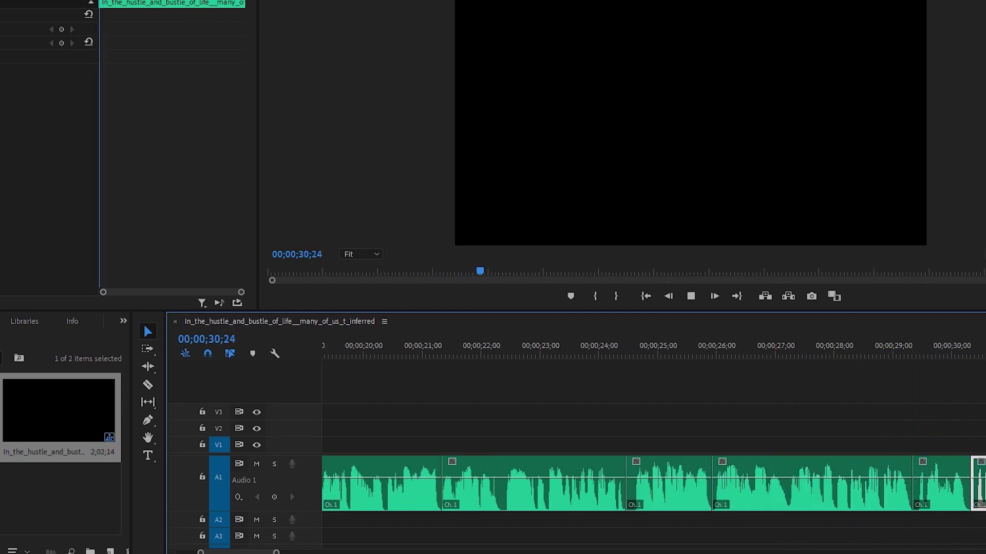
key(q)
key(q)
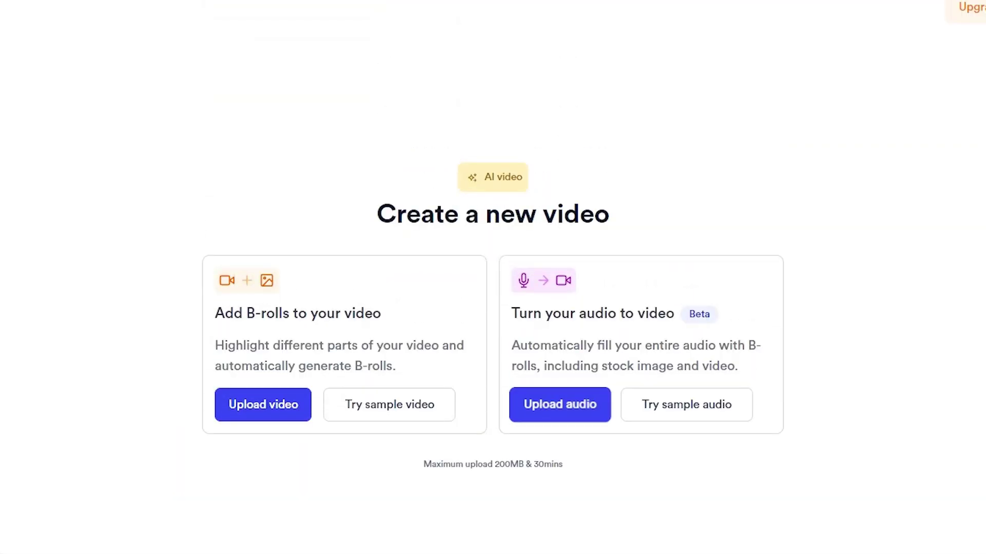
Upload the voiceover file under Turn your audio to video and begin entering a title.
click(560, 405)
click(44, 55)
click(383, 255)
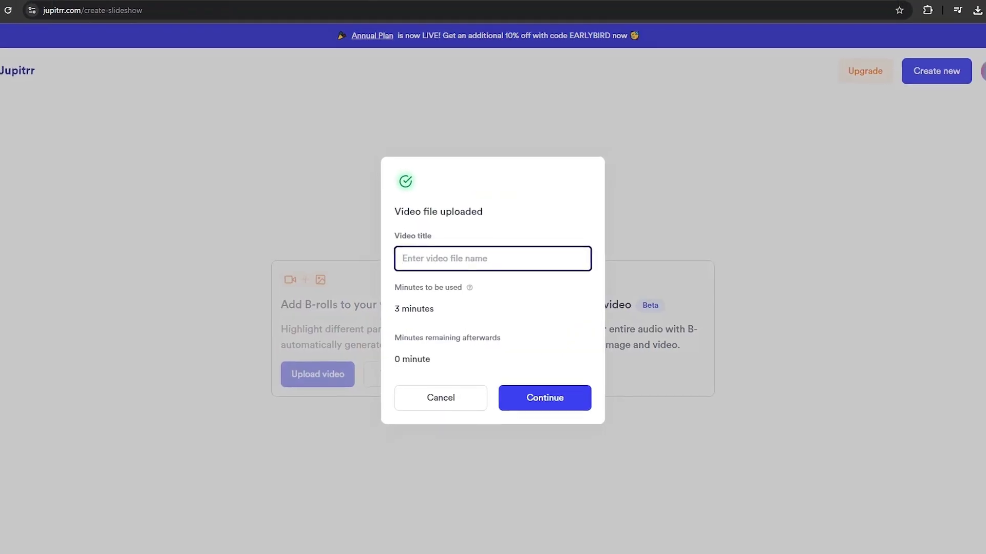
click(493, 259)
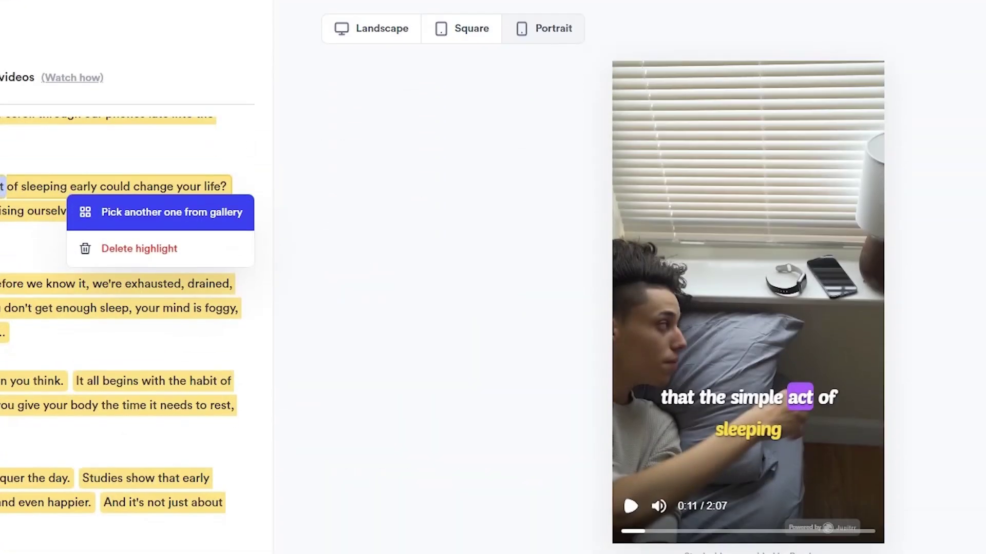
Swap one script line's B-roll for a 'sleeping early' stock clip of someone asleep in bed.
click(165, 211)
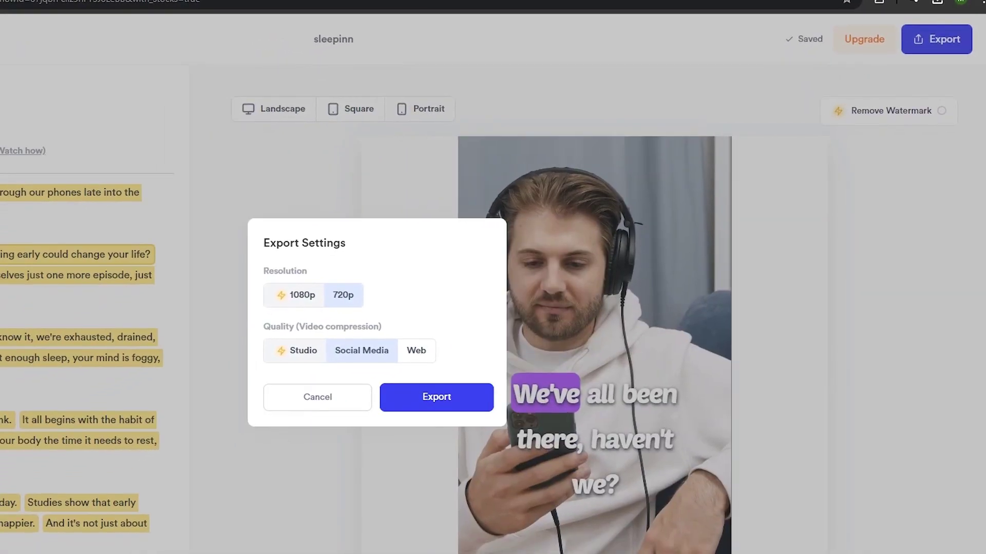
Confirm the Export Settings with Social Media quality to start exporting the 'sleepinn' video.
key(Return)
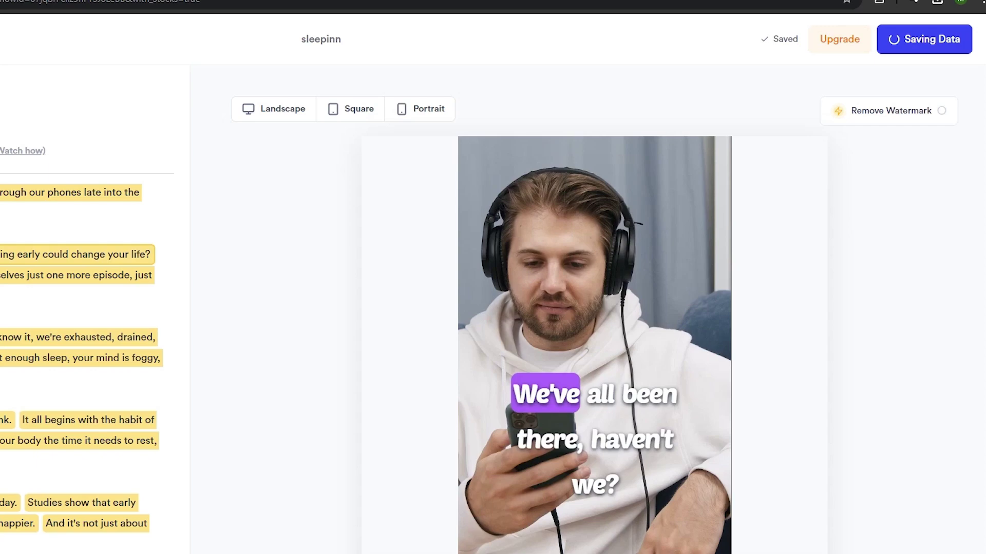